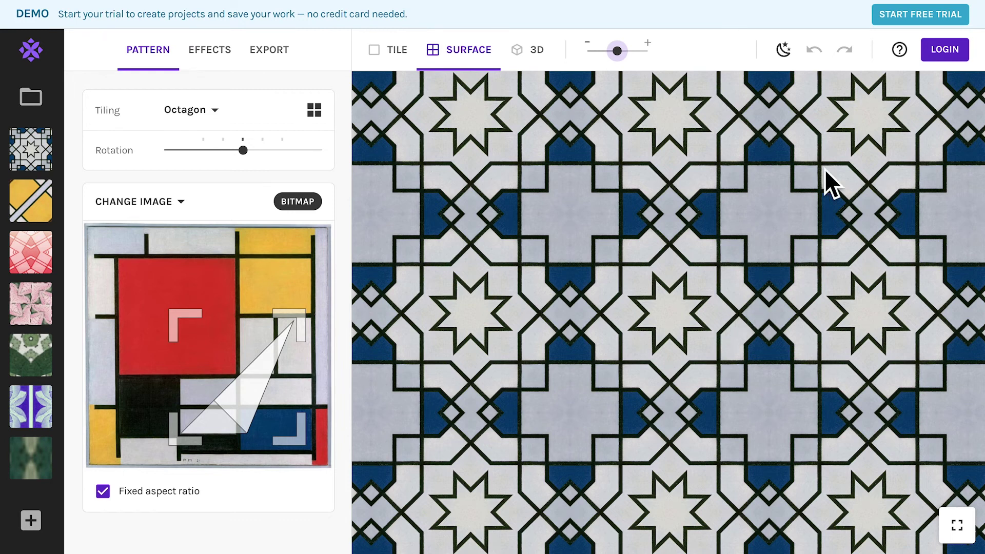
Use START FREE TRIAL in the top banner to reach the Repper sign-in options.
click(902, 20)
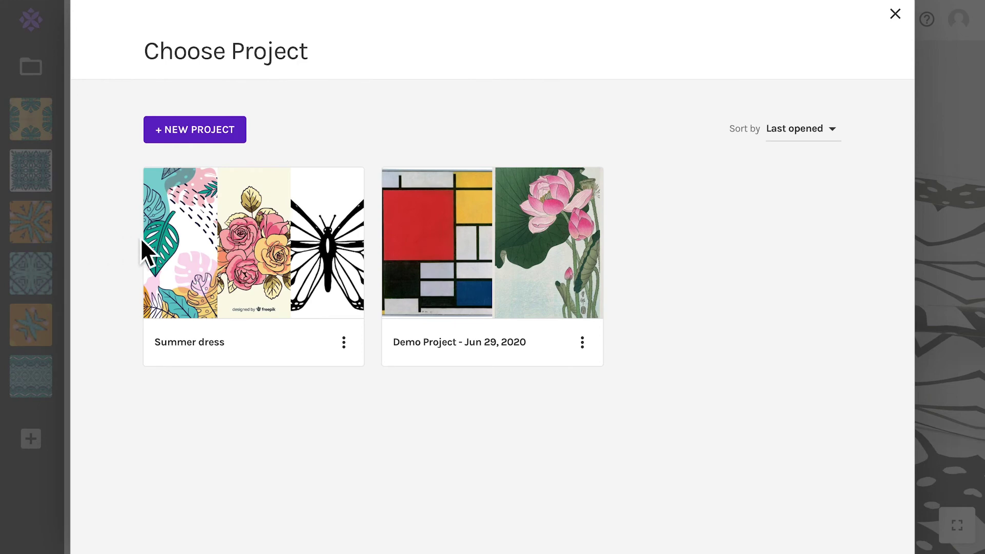
Create a new project titled 'Autumn collection'.
click(195, 132)
text(Autumn collection)
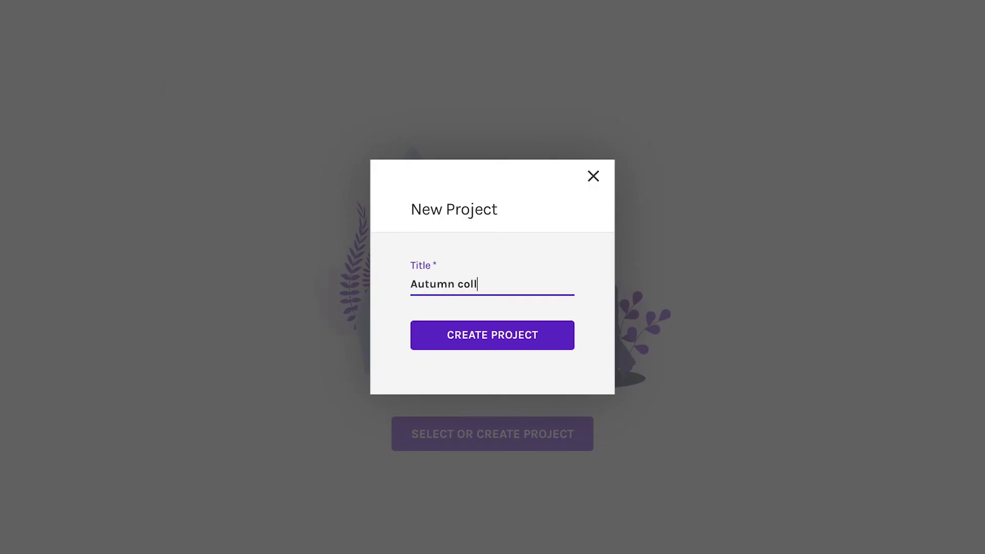
click(483, 329)
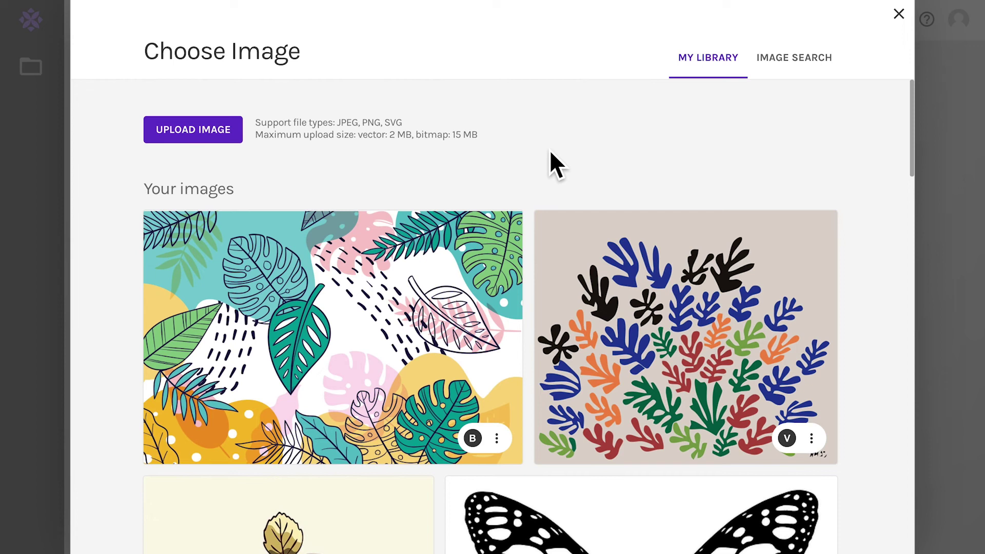
Browse My Library and Image Search, then pick the colourful tropical leaf image as the source.
mouse_move(787, 445)
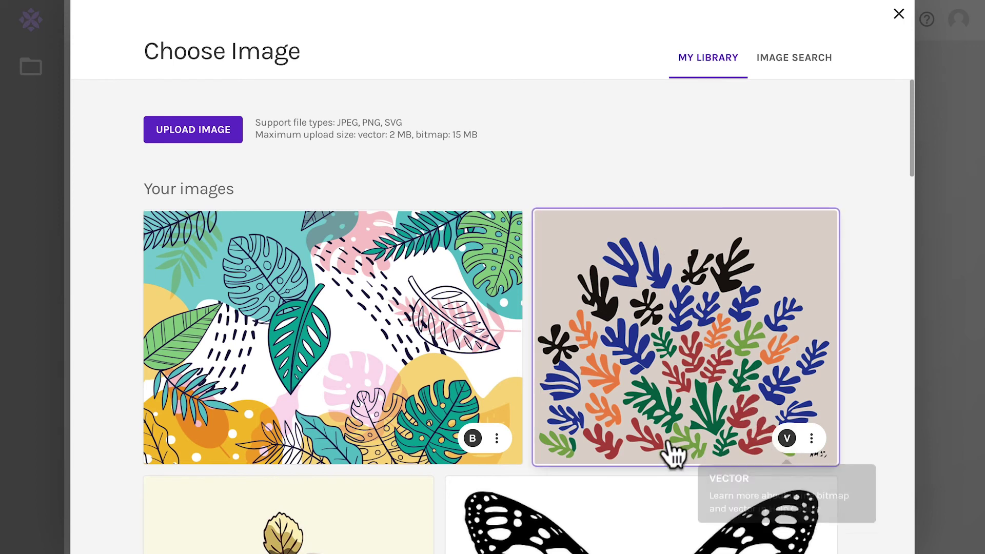
mouse_move(471, 441)
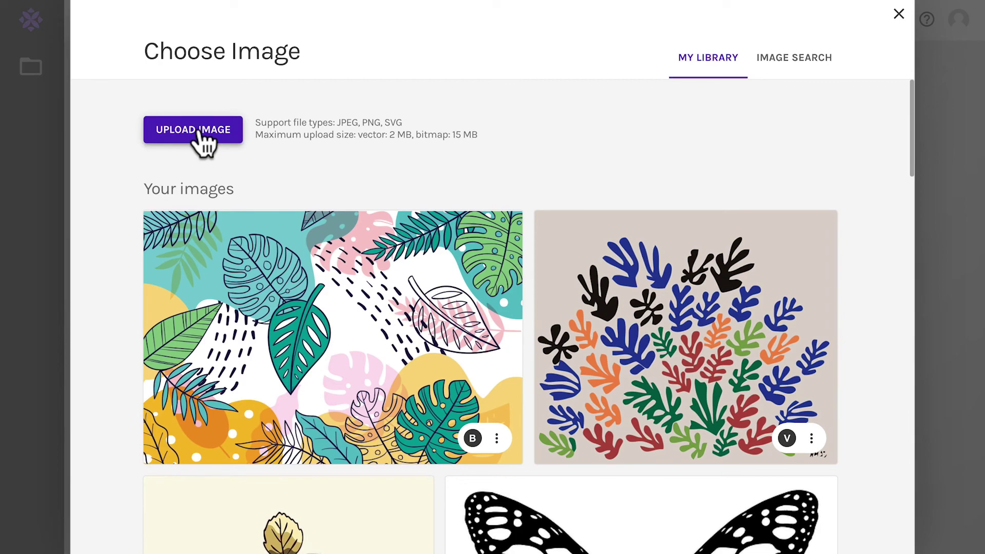
scroll(441, 265, down, 7)
scroll(448, 267, up, 5)
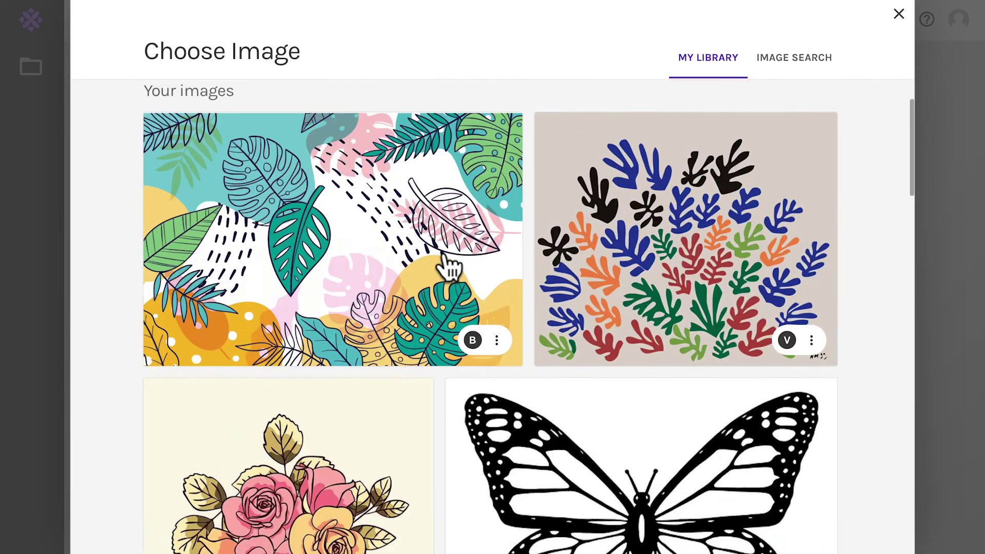
scroll(449, 265, up, 2)
click(793, 58)
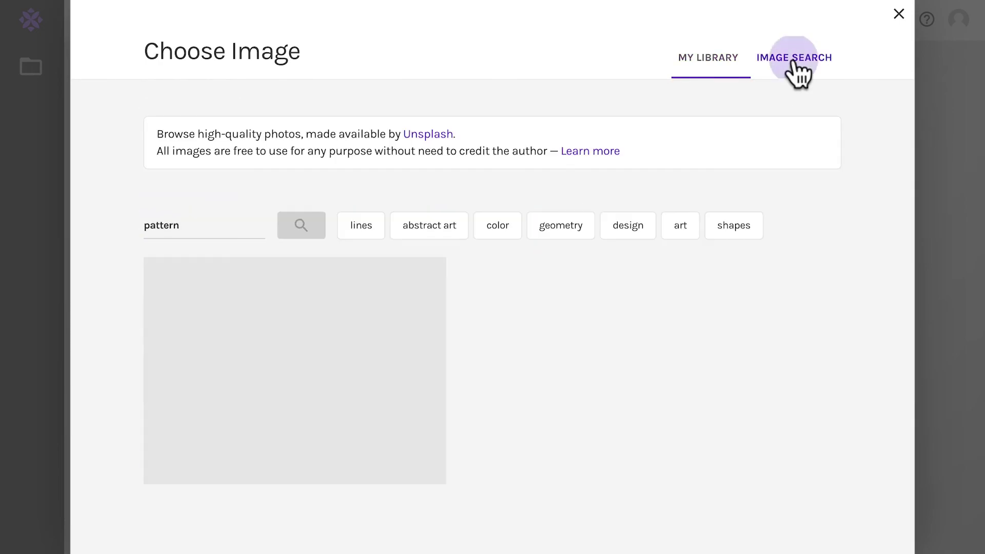
scroll(724, 221, down, 4)
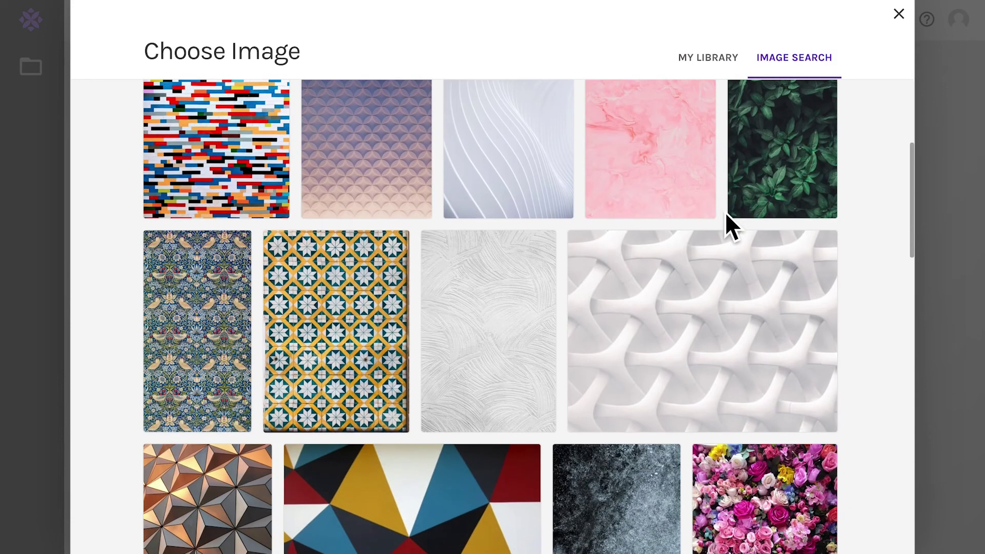
click(698, 59)
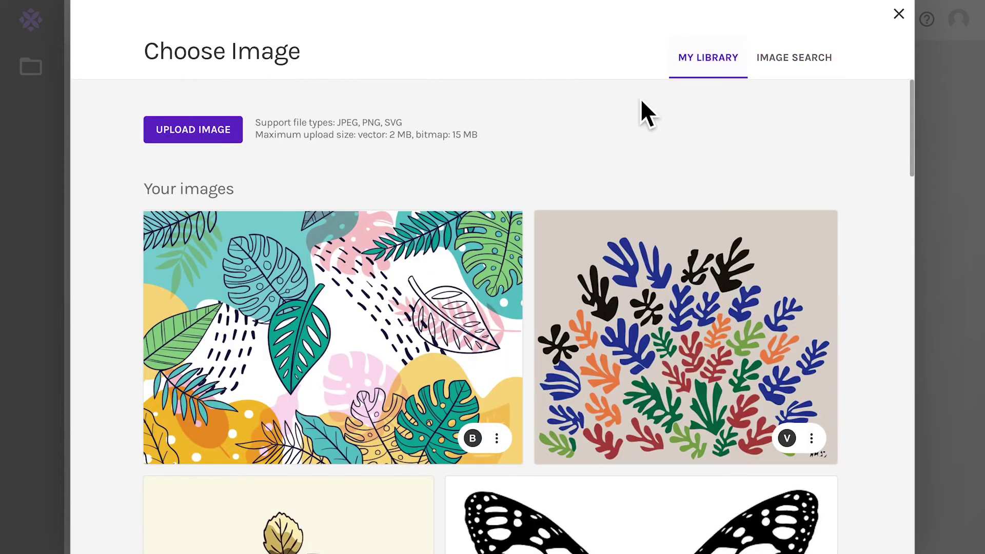
click(438, 307)
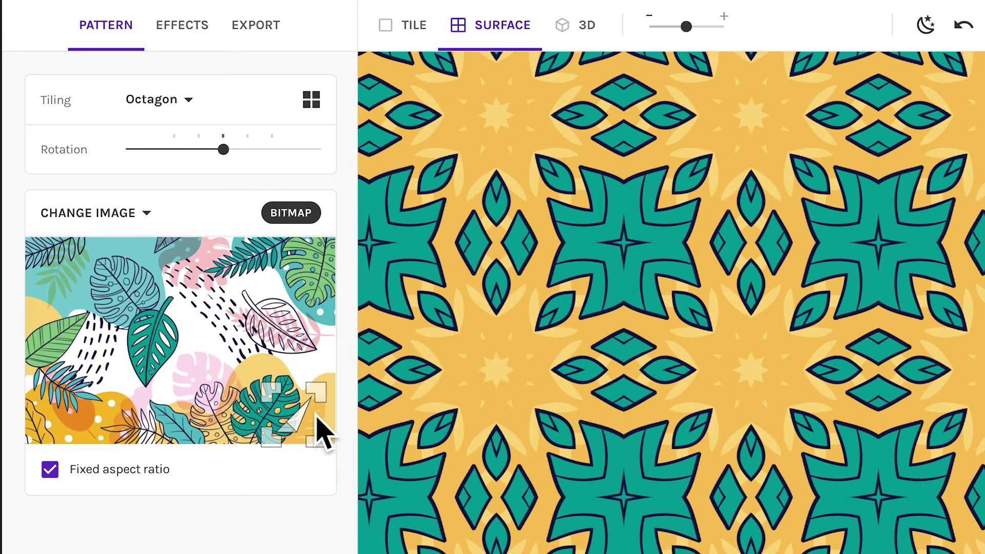
Move and slightly shrink the crop box onto the dark monstera leaf for yellow stars on teal.
drag(303, 421, 255, 415)
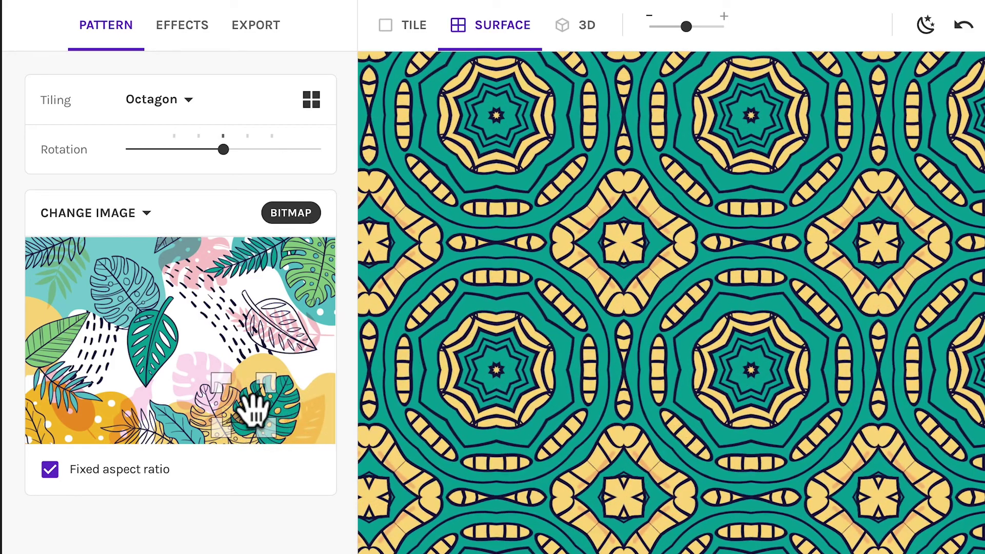
mouse_move(269, 386)
mouse_down()
mouse_move(274, 379)
mouse_move(257, 392)
mouse_move(263, 383)
mouse_up()
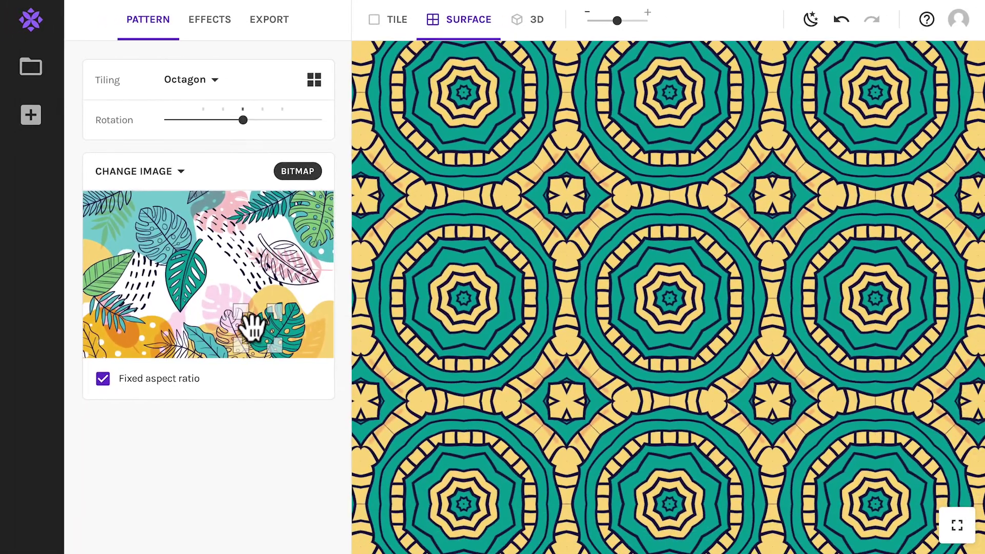
drag(244, 349, 283, 333)
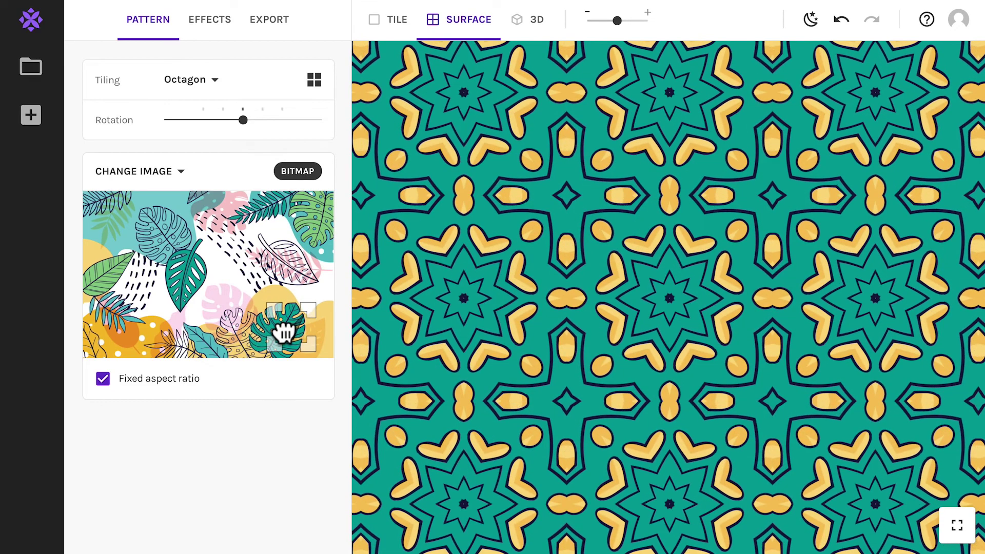
Switch the tiling type from Octagon to Cairo, glancing over the tiling preview grid.
click(182, 87)
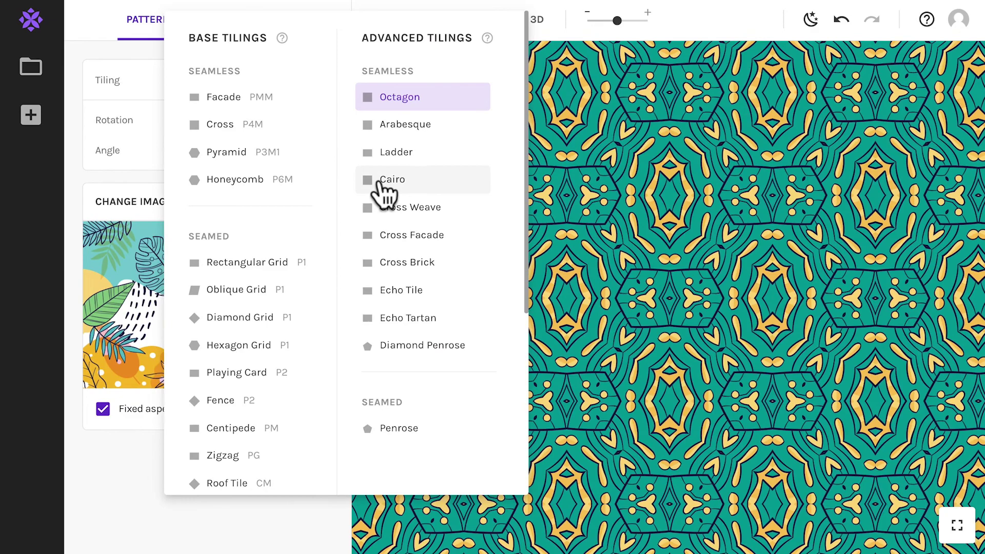
click(383, 180)
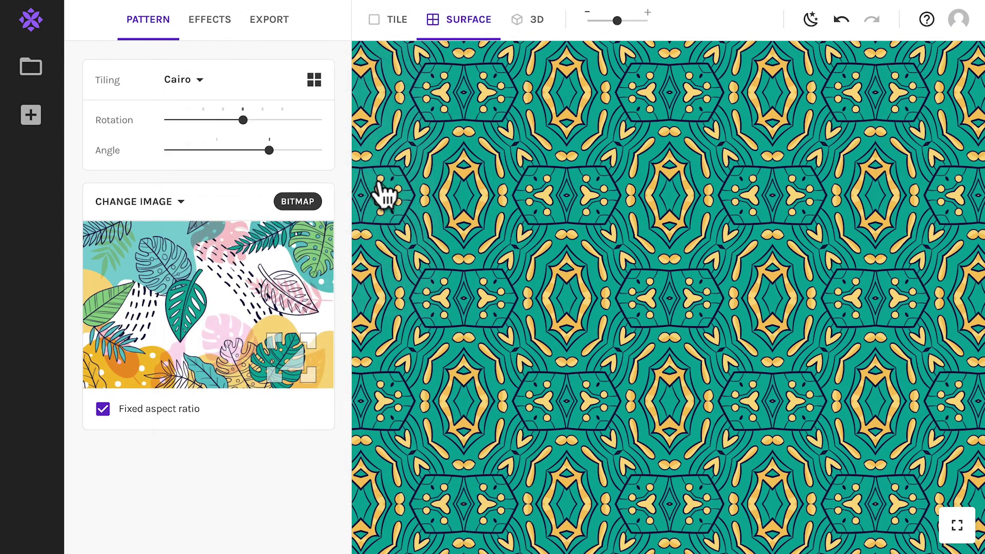
click(315, 81)
scroll(402, 301, down, 5)
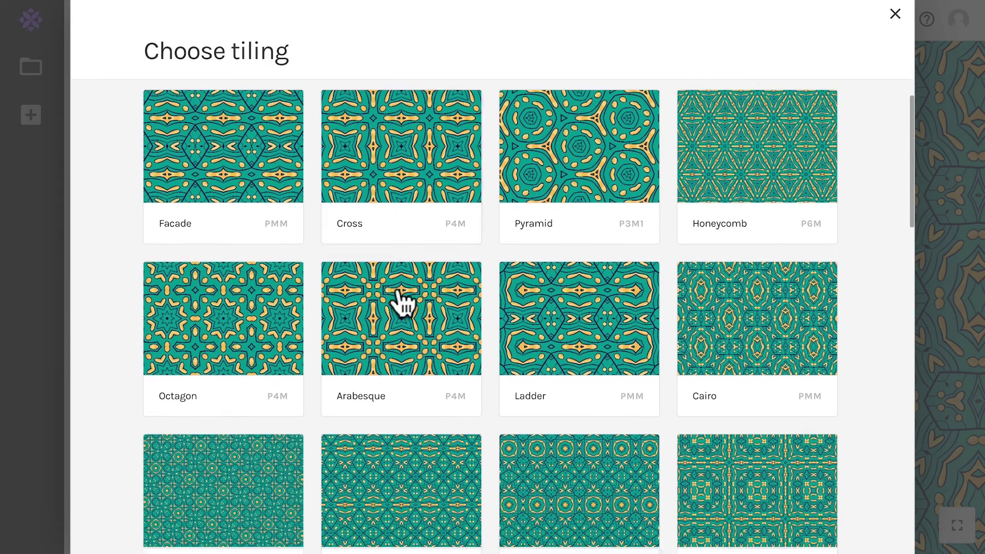
click(47, 308)
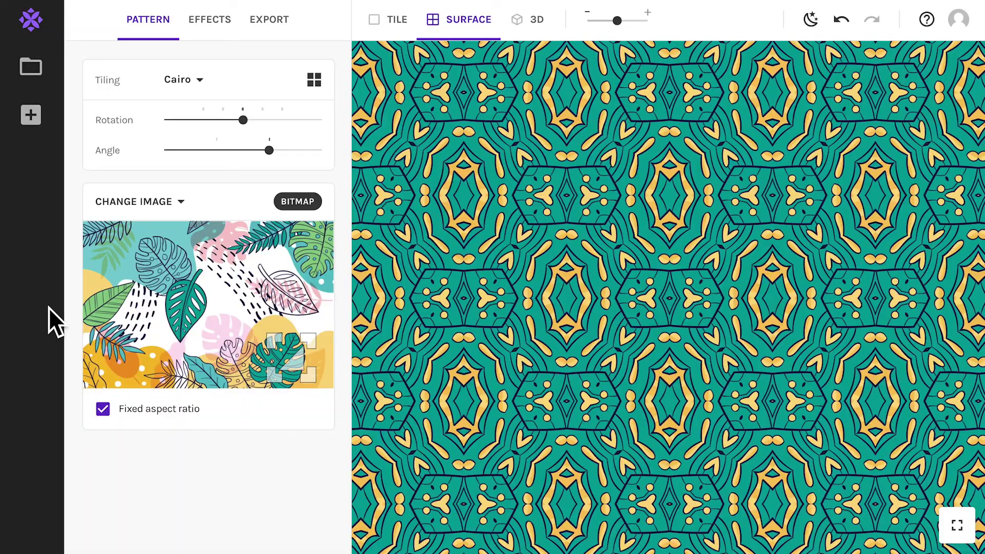
Set the Cairo angle to 0.691, shrink the crop box and zoom in on the pattern.
mouse_move(271, 153)
mouse_move(269, 151)
mouse_down()
mouse_move(234, 152)
mouse_move(269, 152)
mouse_up()
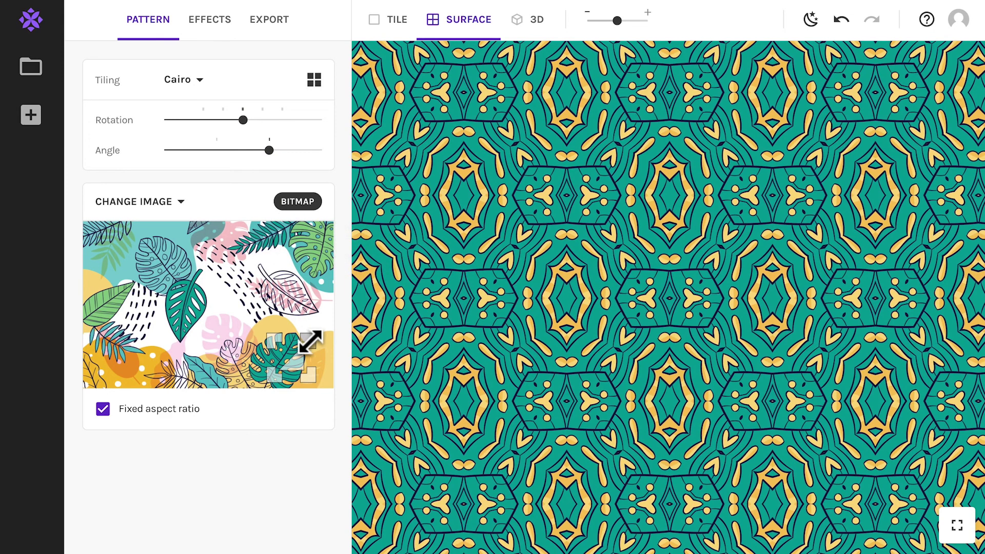
drag(310, 341, 292, 363)
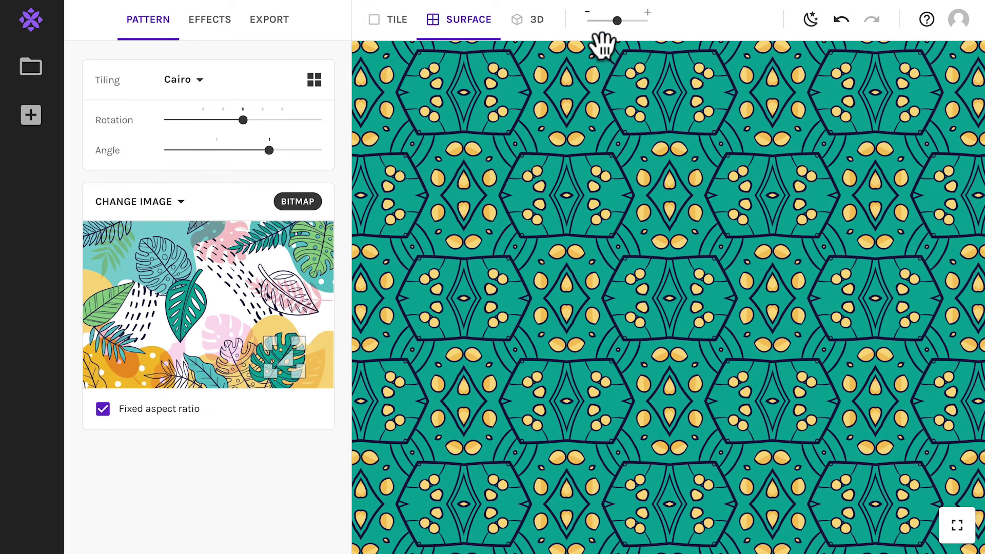
mouse_move(619, 26)
mouse_down()
mouse_move(658, 24)
mouse_move(597, 27)
mouse_move(624, 25)
mouse_up()
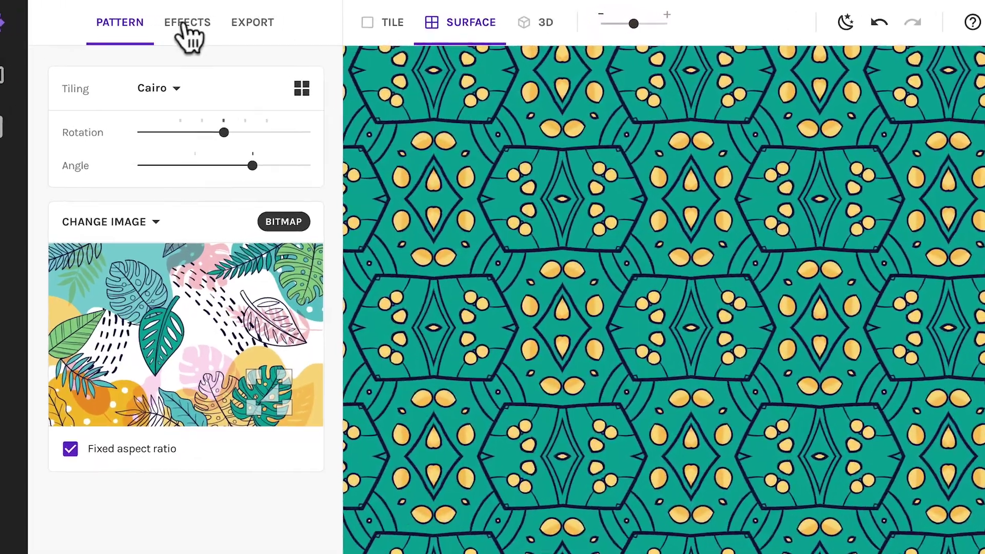
Try brightening the pattern with Colour adjustments, then turn them back off.
click(189, 27)
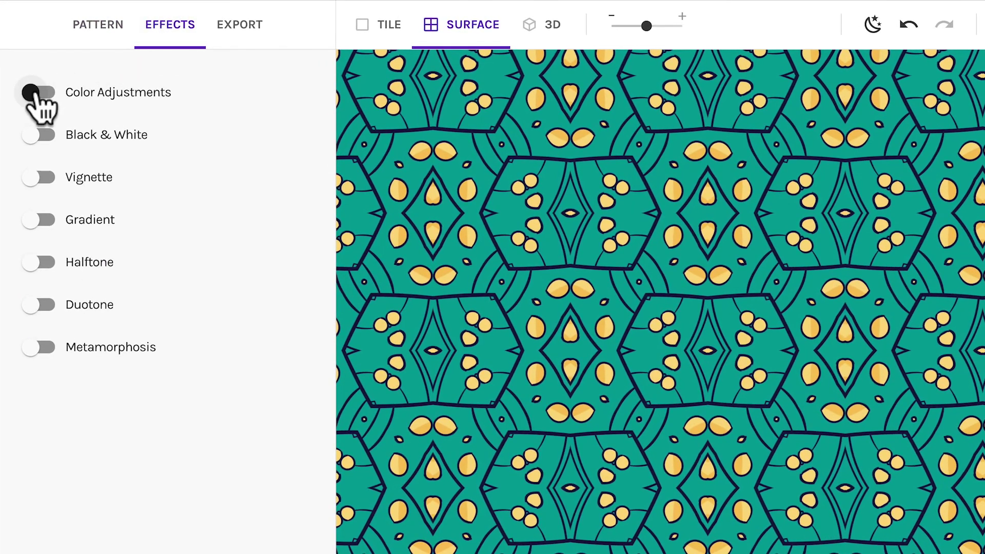
click(32, 93)
mouse_move(233, 138)
mouse_down()
mouse_move(263, 137)
mouse_move(221, 146)
mouse_up()
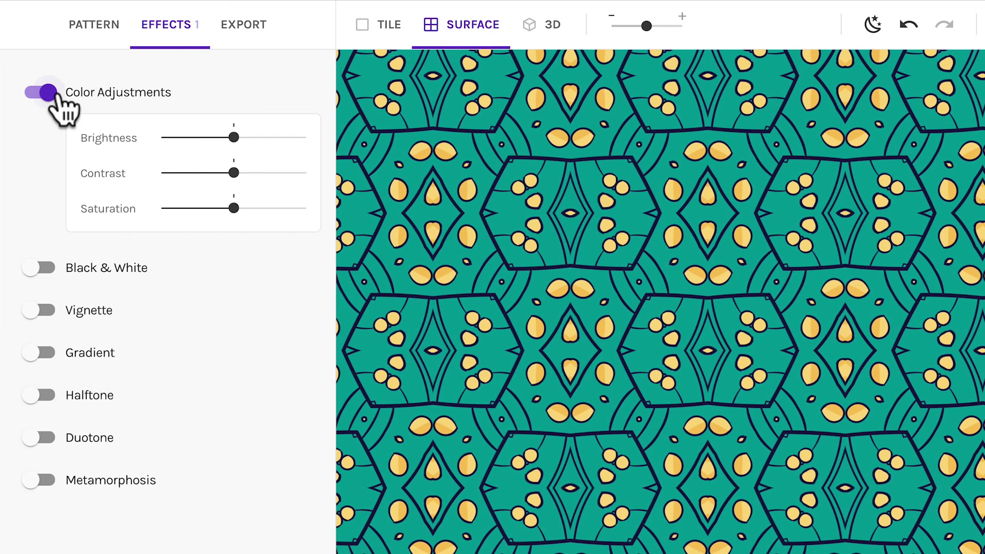
click(49, 93)
Try the Duotone effect with the indigo and peach preset, then disable it.
click(37, 305)
click(296, 397)
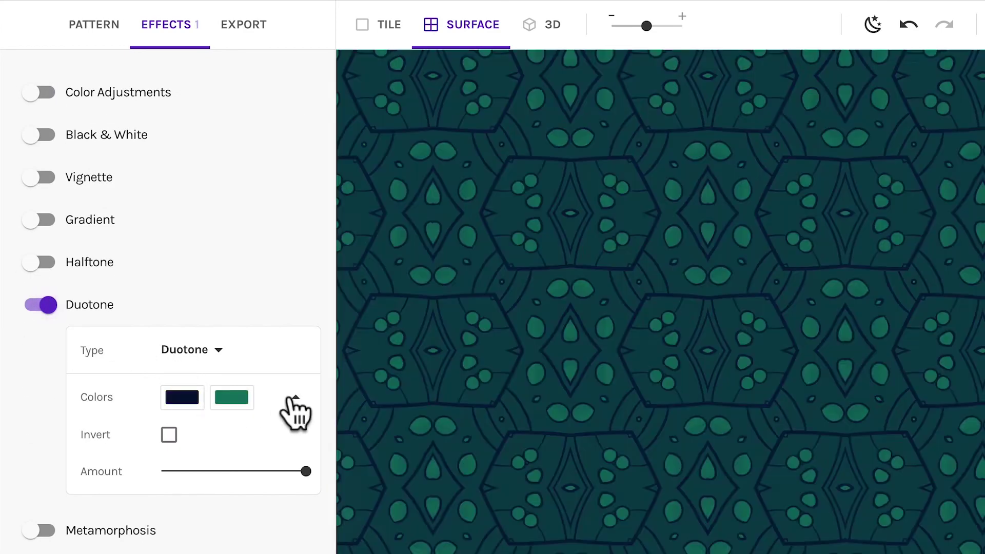
click(282, 536)
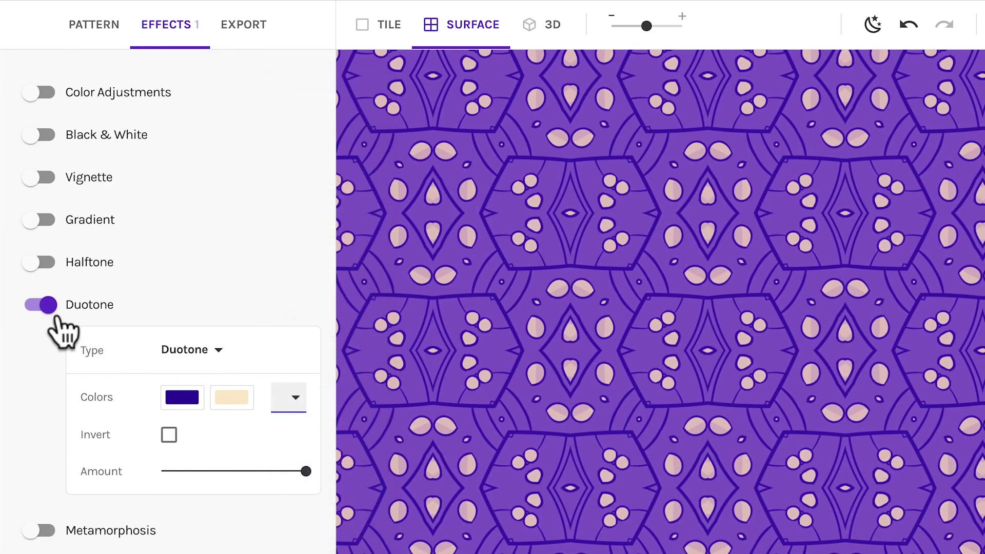
click(41, 305)
Experiment with Metamorphosis horizontal and vertical morphing, then switch Metamorphosis off.
click(41, 348)
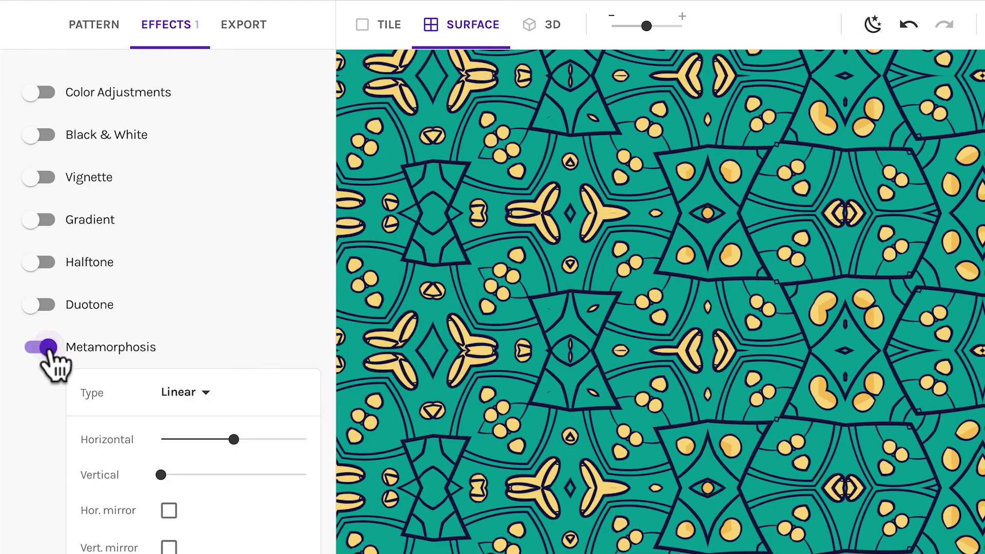
drag(234, 439, 161, 441)
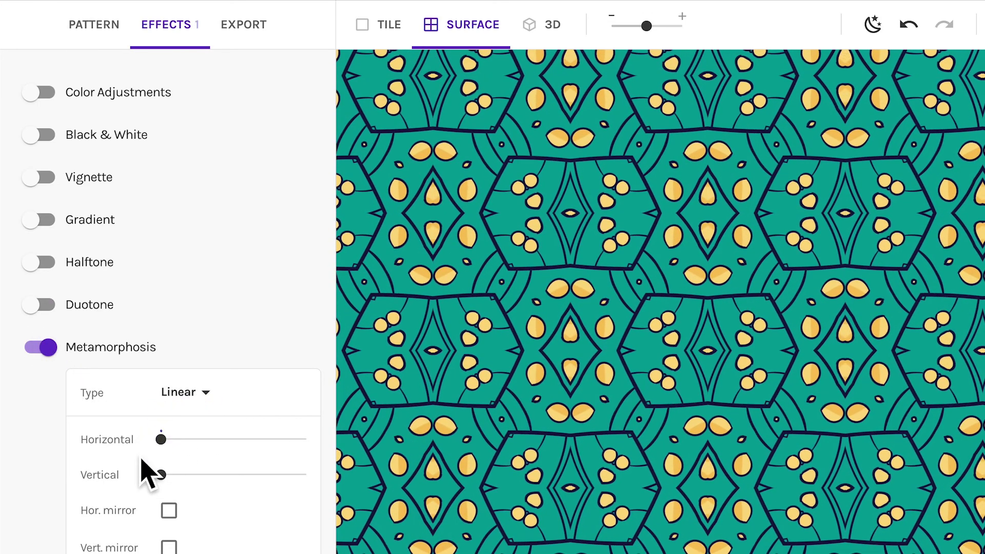
drag(160, 475, 229, 484)
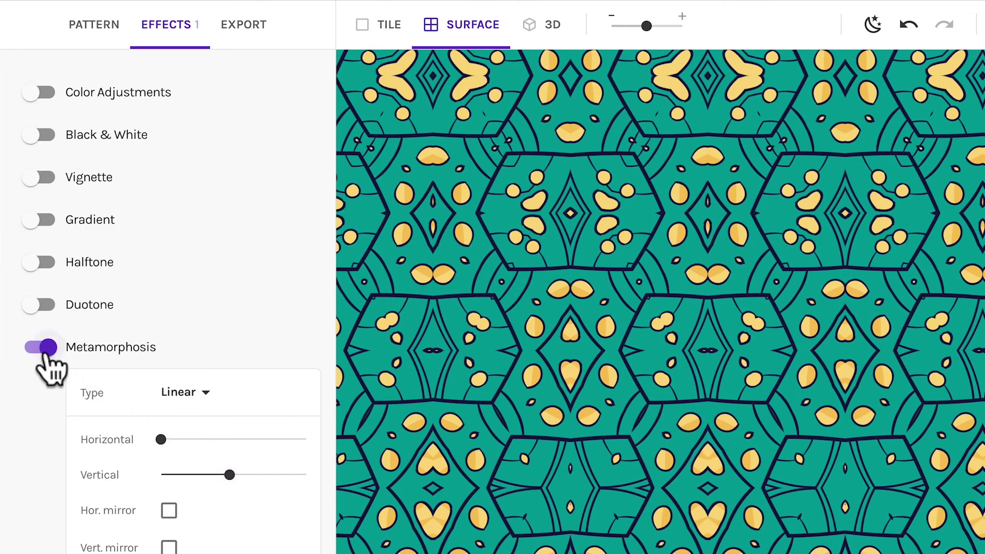
click(45, 353)
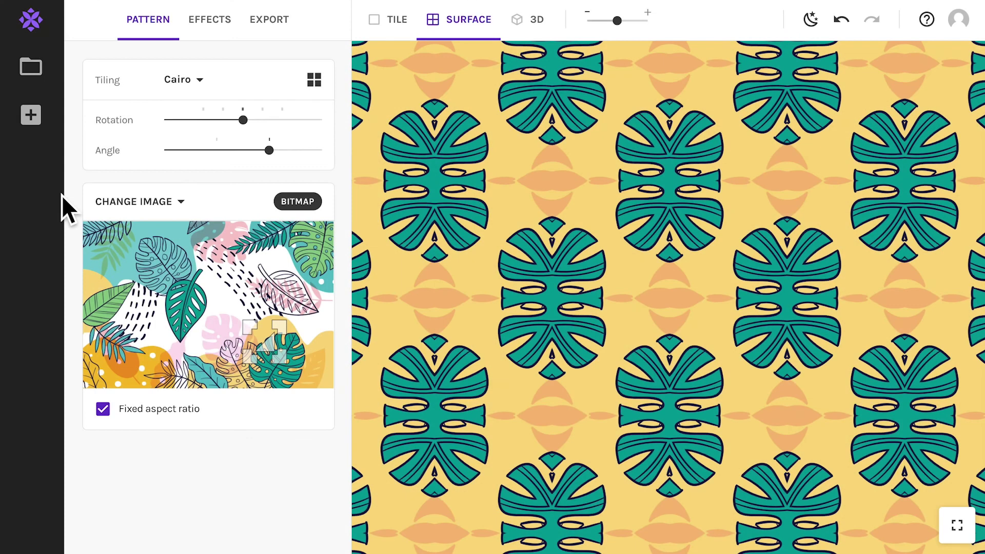
Save the Cairo leaf pattern as a snapshot, then browse snapshots down to the sixth teal Facade.
click(29, 122)
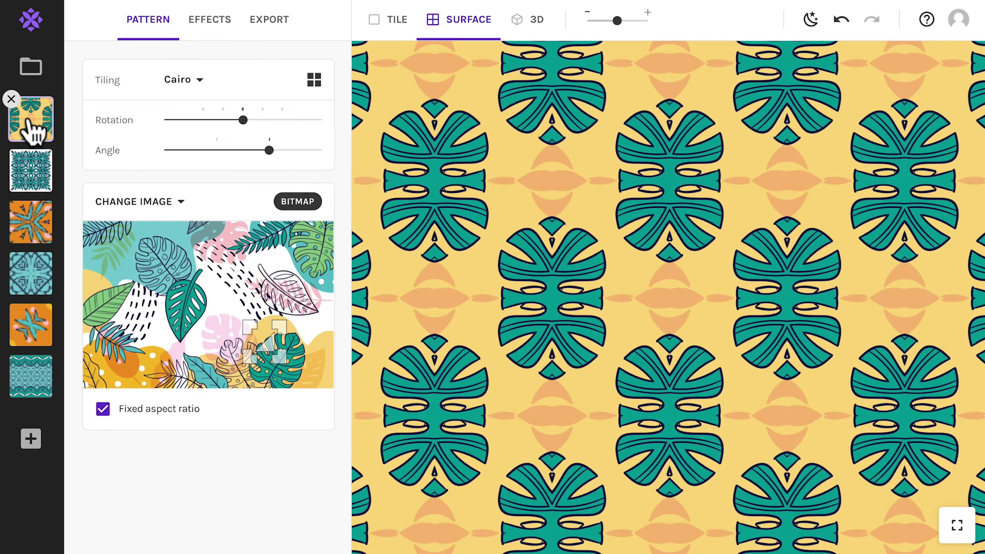
click(30, 174)
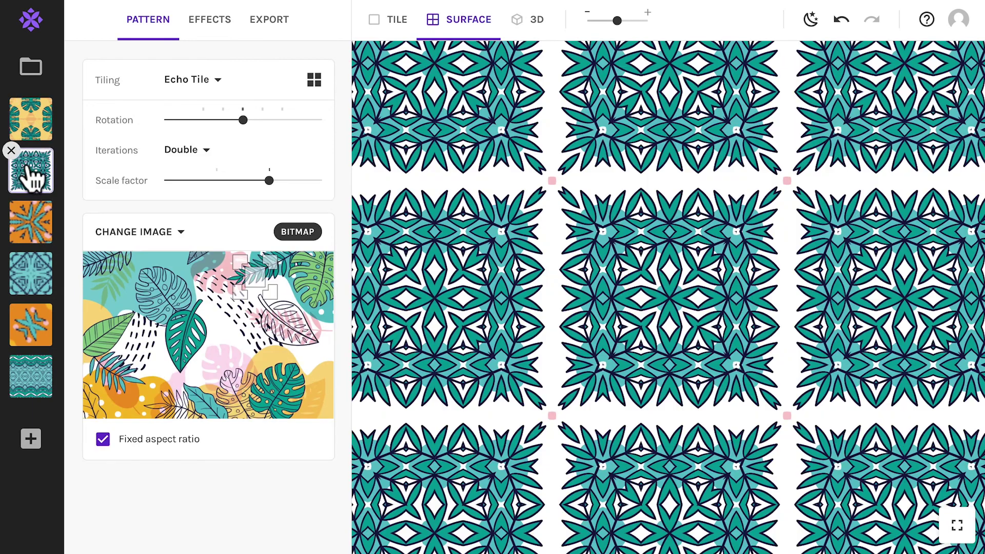
click(29, 220)
click(29, 282)
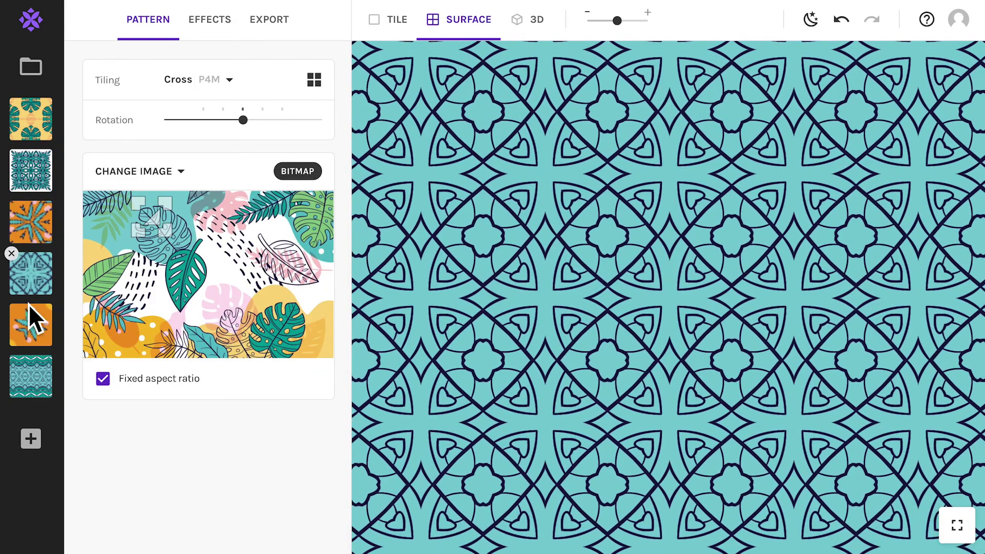
click(30, 334)
click(30, 391)
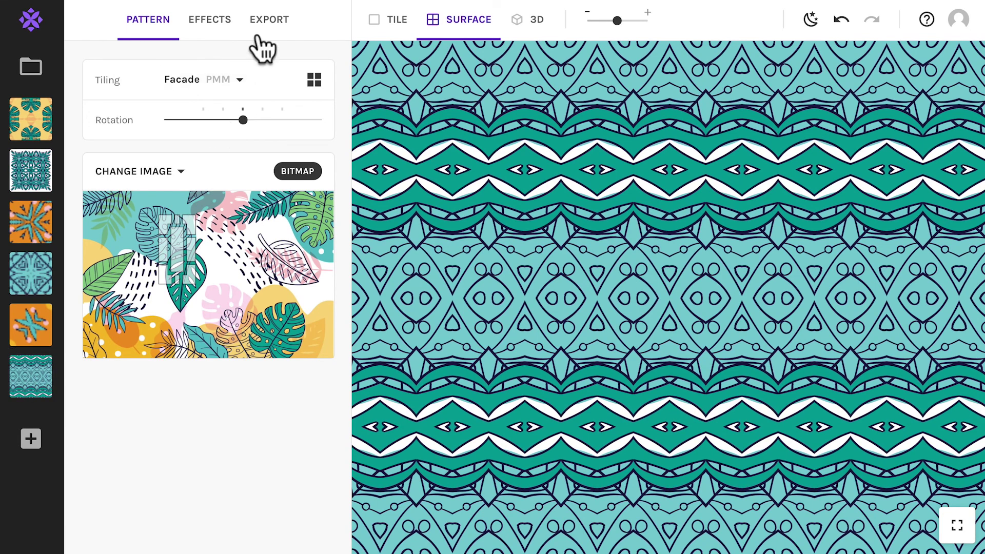
Set a Custom 1500 × 1000 px export with 1.5 vertical repeat, then view the single tile.
click(267, 40)
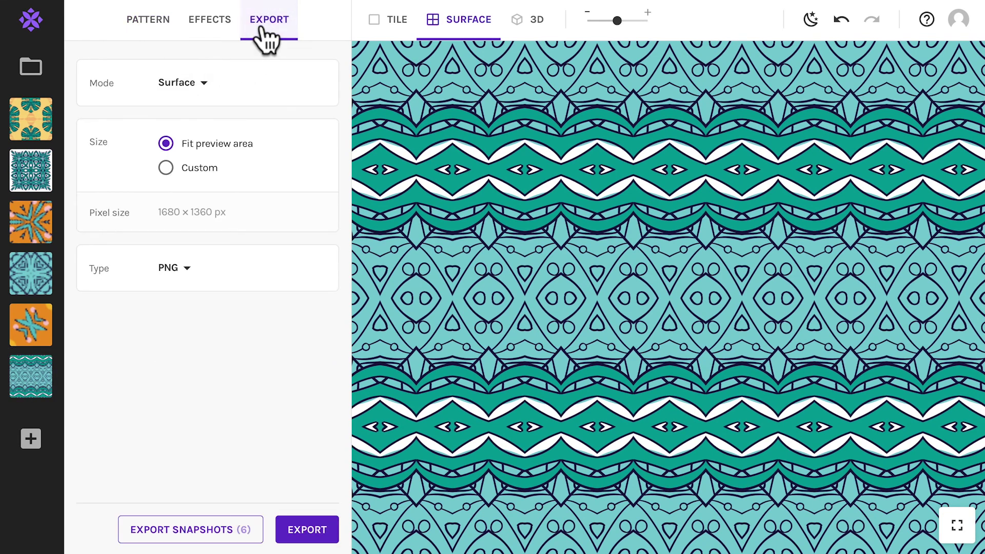
click(184, 173)
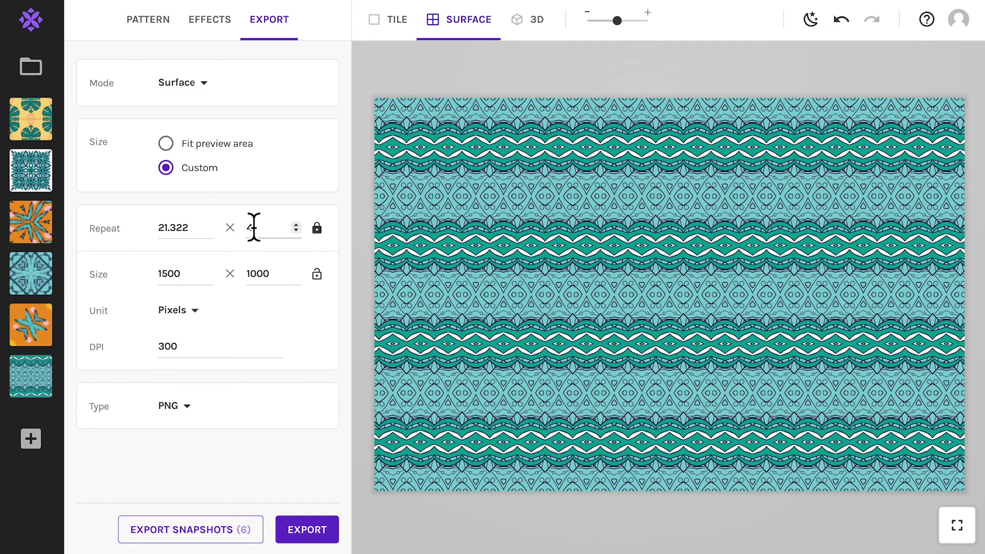
text(2)
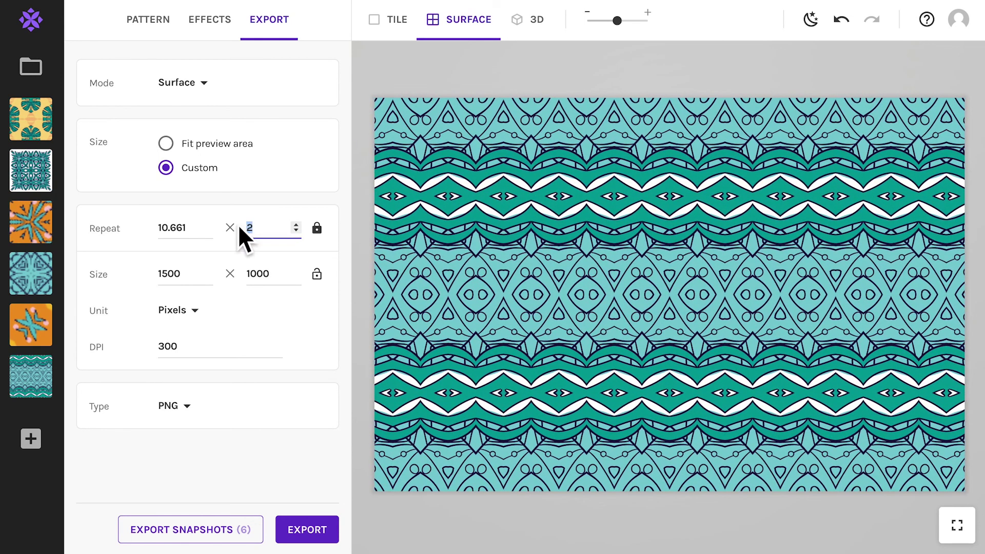
text(1)
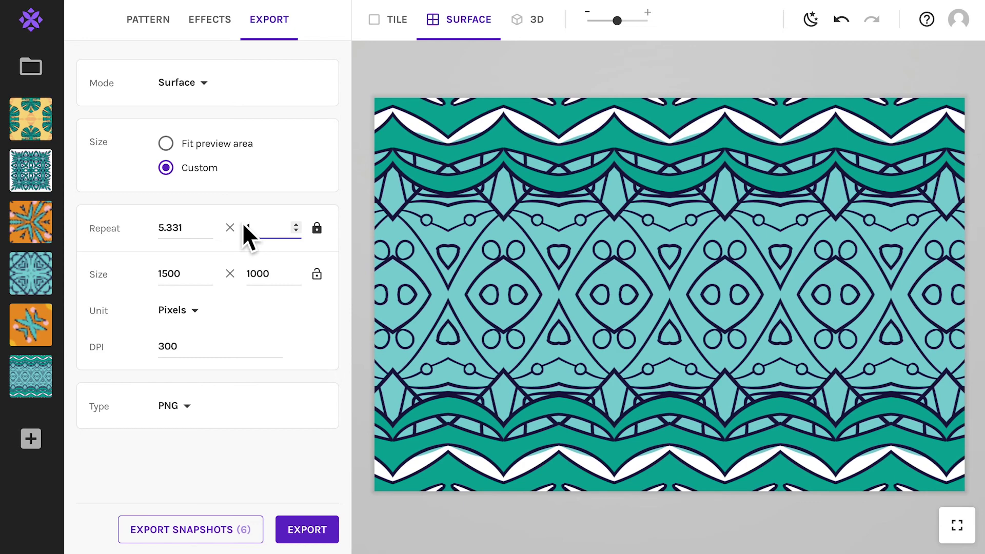
text(.5)
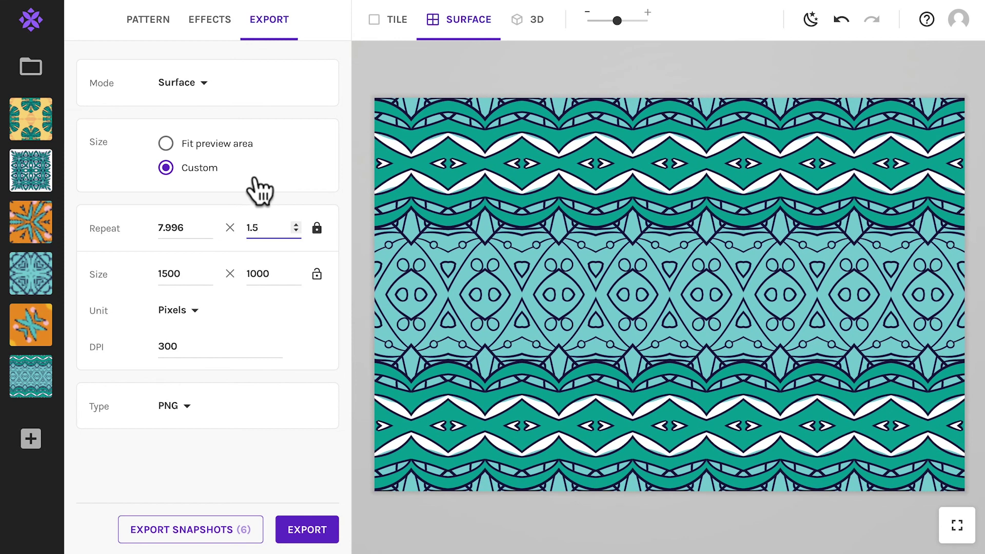
click(388, 25)
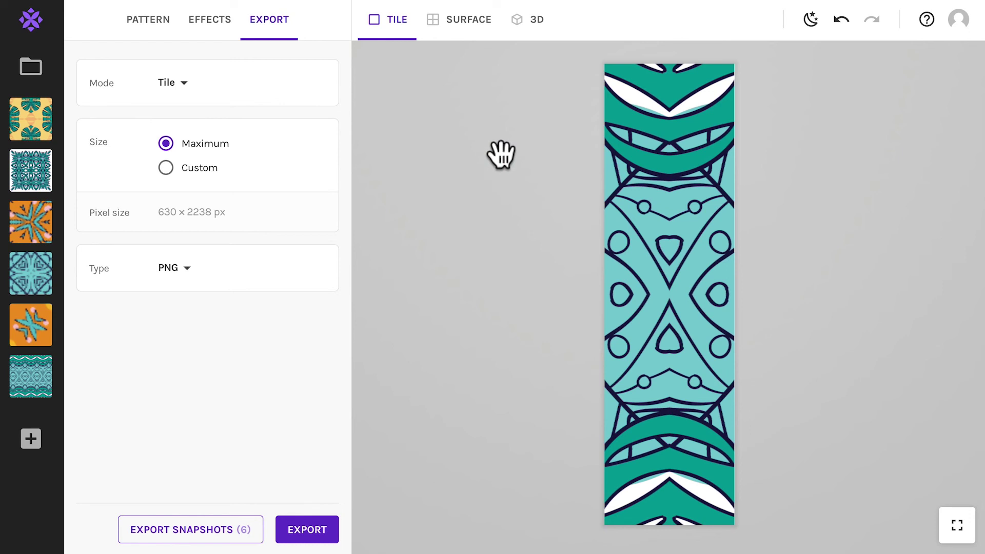
Preview the pattern on a rotated 3D pillow and resample the source for yellow-banded teal leaves.
click(537, 32)
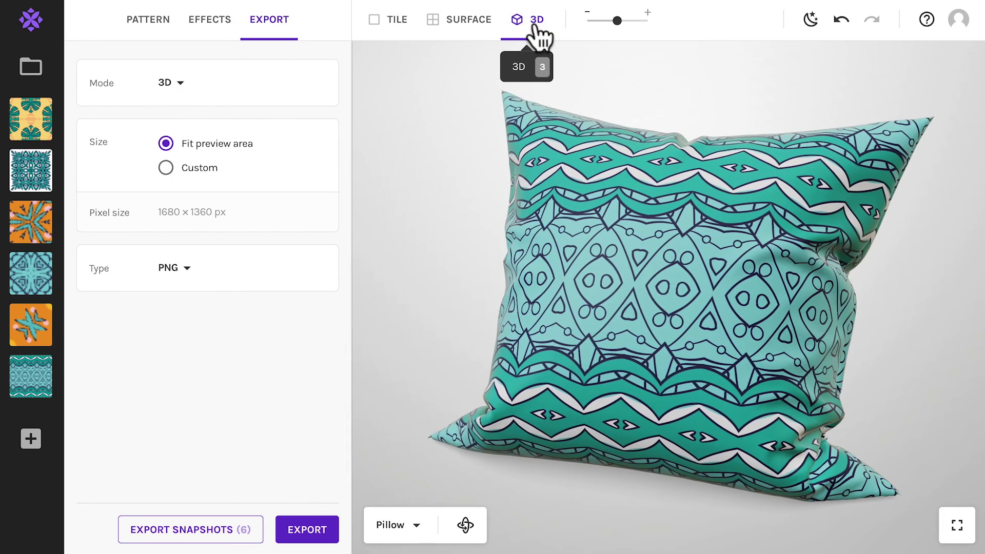
mouse_move(588, 302)
mouse_down()
mouse_move(638, 315)
mouse_move(686, 303)
mouse_move(585, 304)
mouse_up()
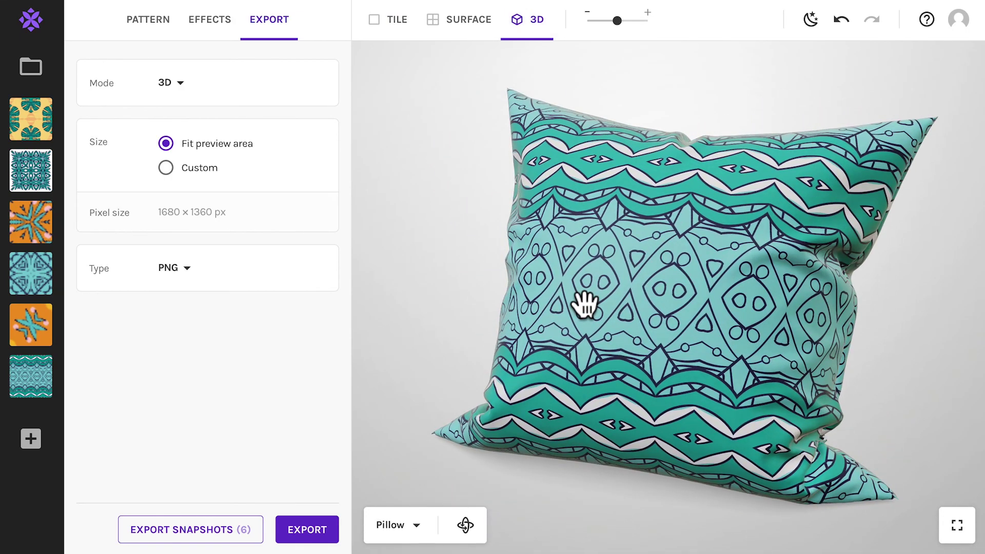
scroll(585, 305, up, 5)
scroll(585, 305, down, 4)
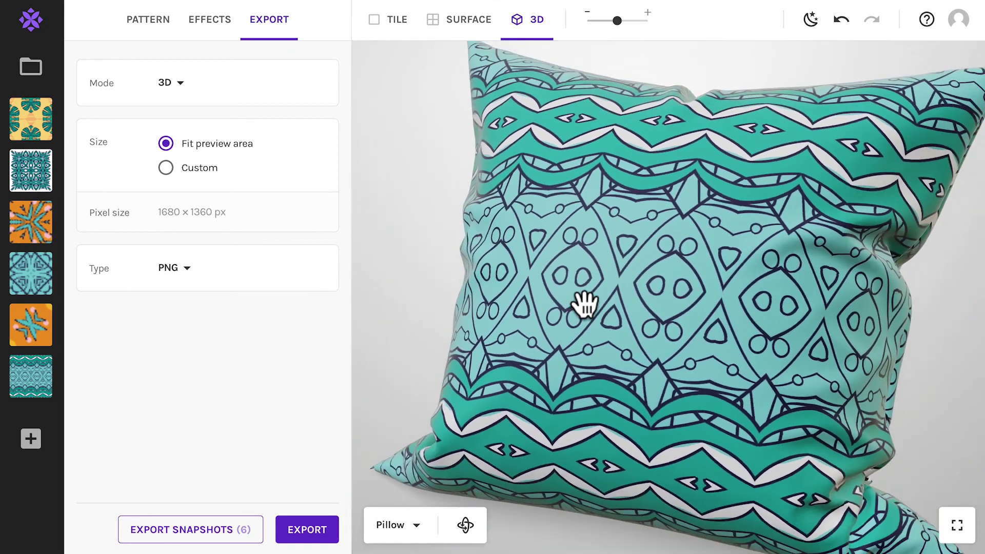
scroll(585, 304, down, 3)
click(146, 18)
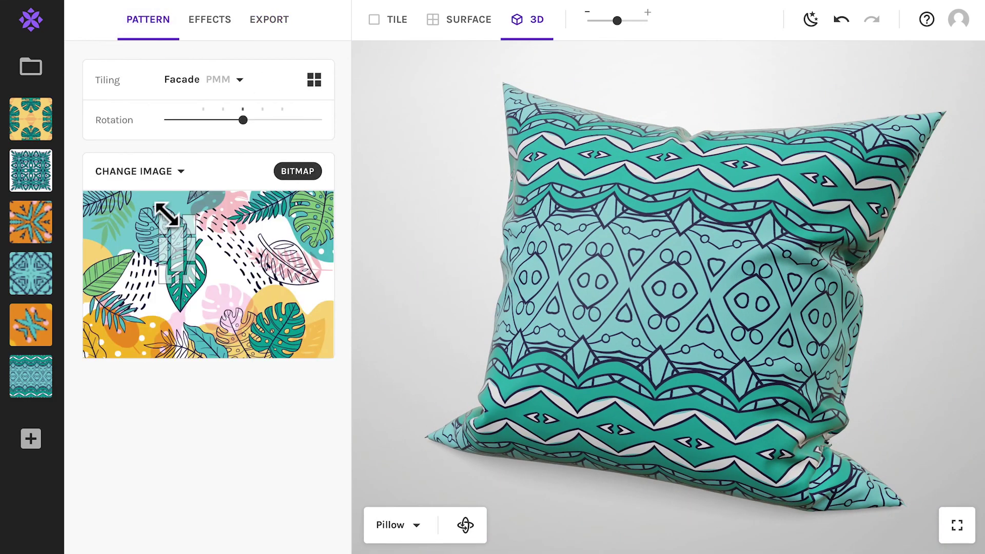
drag(176, 242, 255, 304)
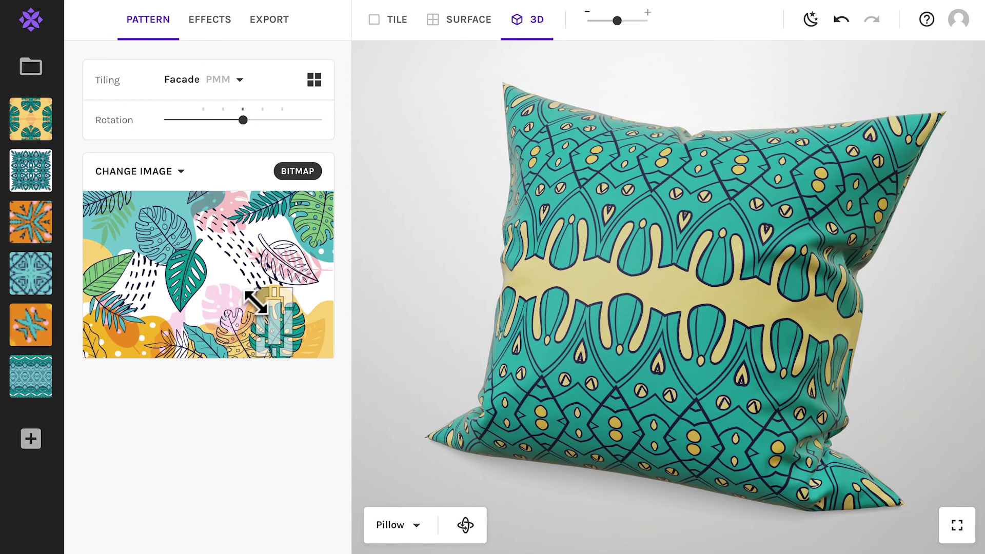
Preview the pattern on the 3D T-shirt model, rotated to face the front.
click(401, 526)
click(408, 473)
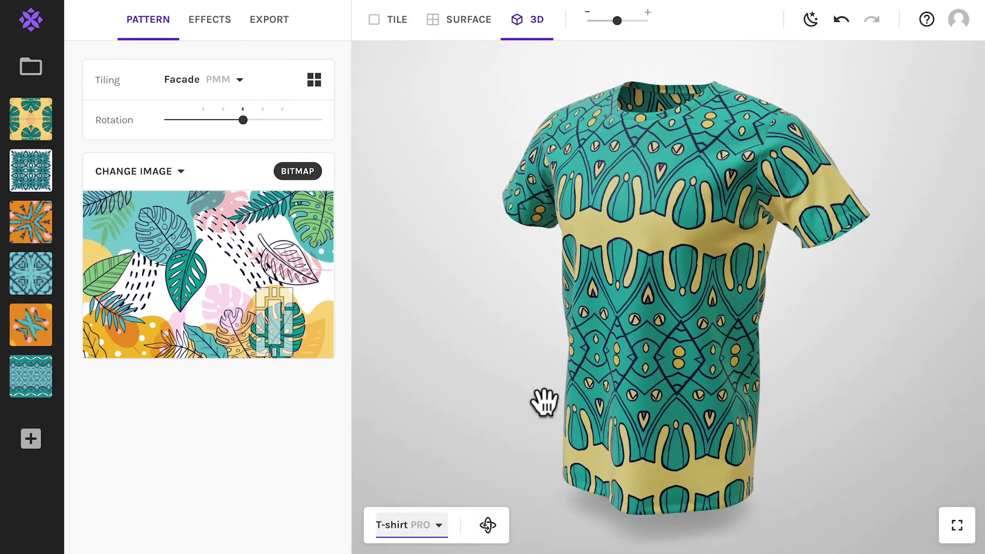
drag(544, 403, 683, 355)
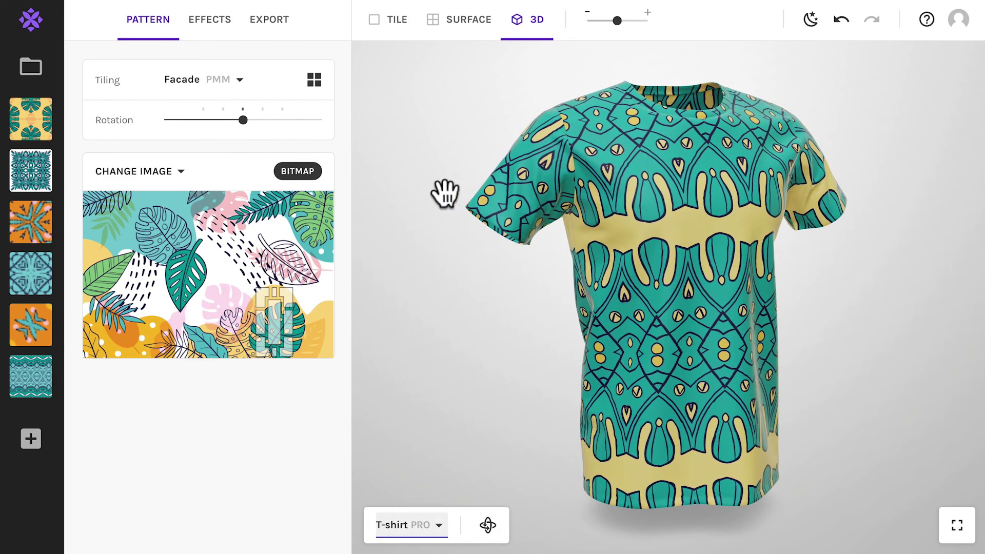
Show the 3D export settings (1680 × 1360 px PNG) and orbit the pattern on the blanket model.
click(268, 21)
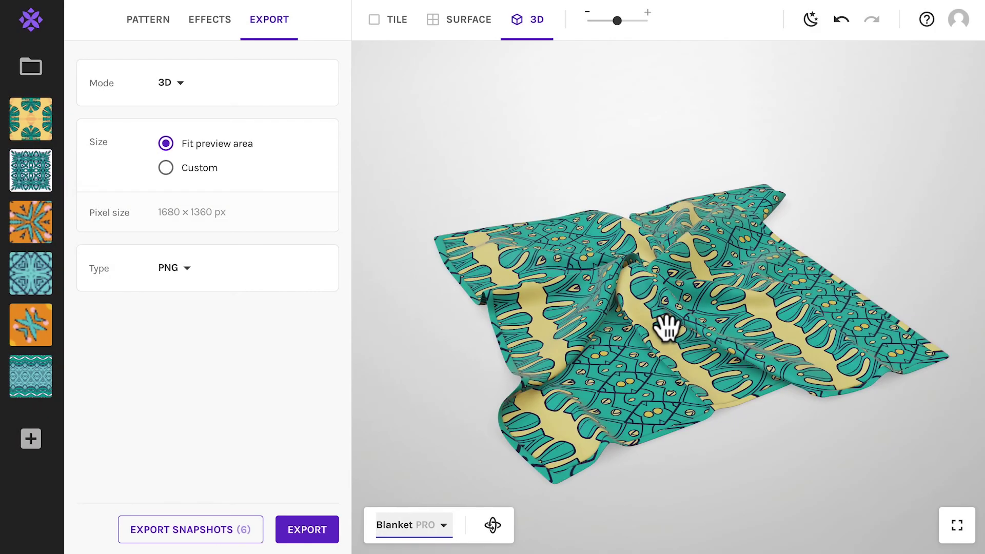
scroll(666, 330, up, 5)
drag(667, 331, 724, 325)
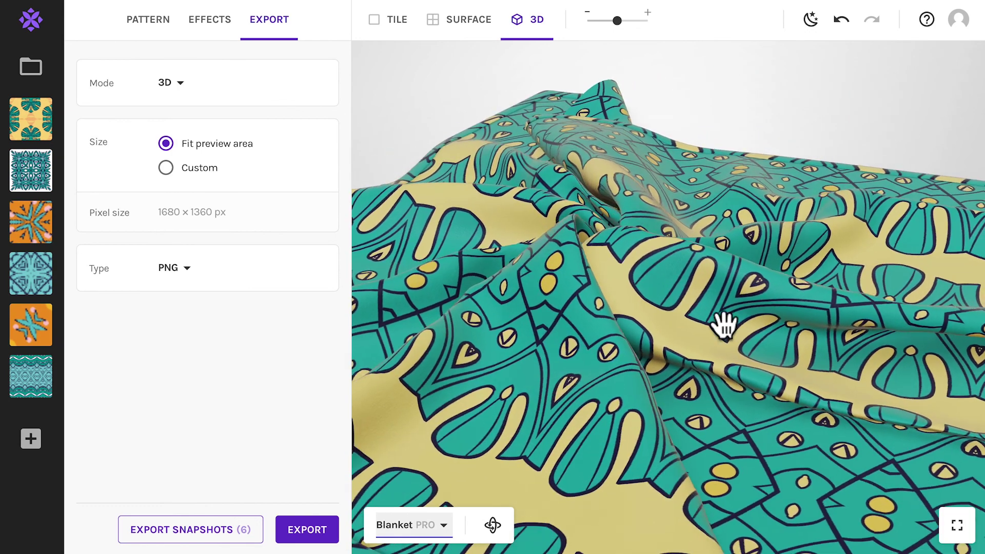
Open the Repper Help Centre in Notion and browse its Getting started, Features, Export guides and videos.
click(927, 21)
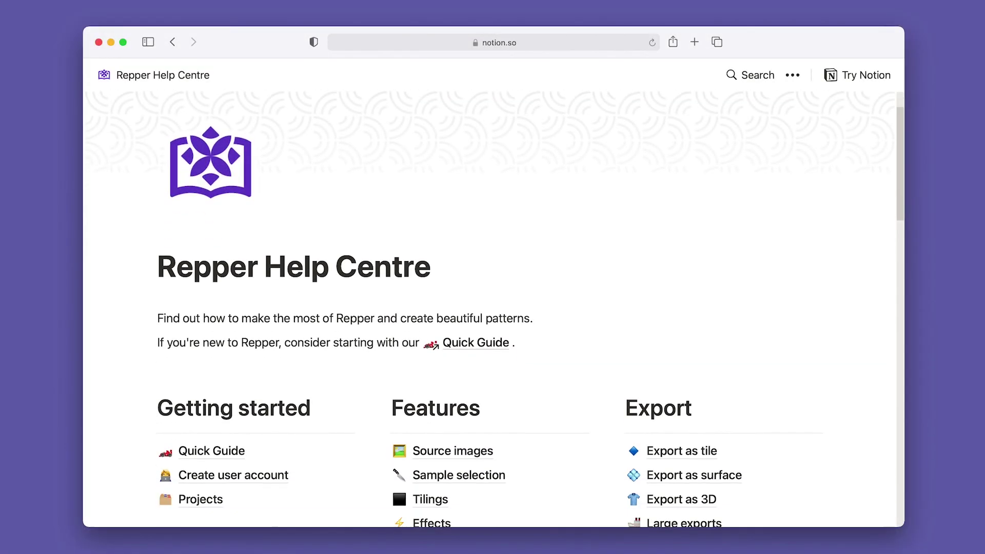
scroll(513, 308, down, 5)
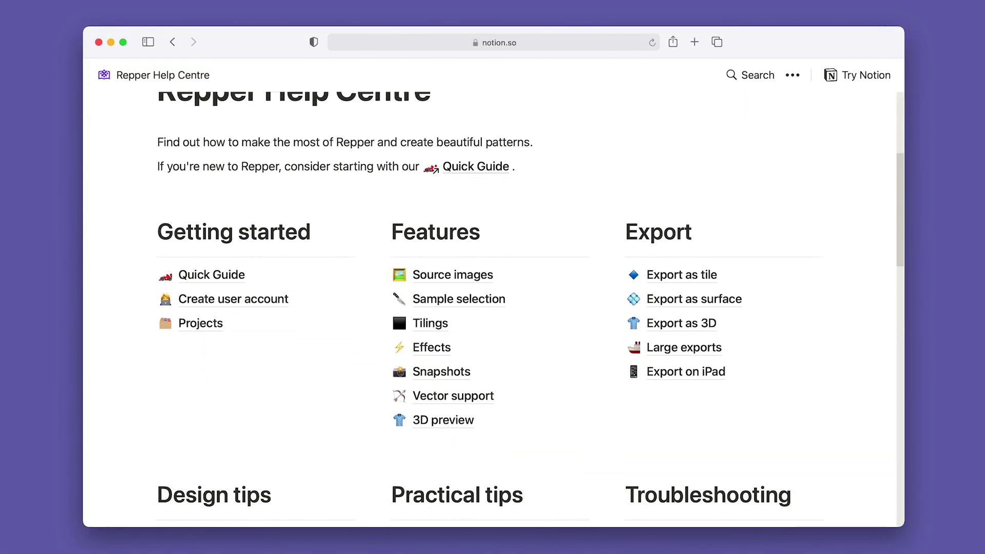
scroll(492, 308, down, 10)
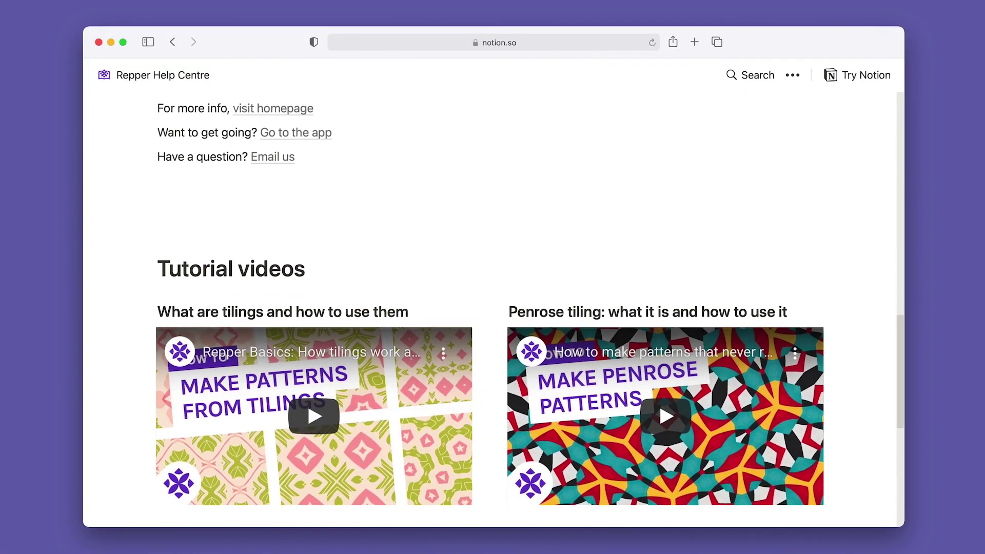
scroll(492, 308, down, 5)
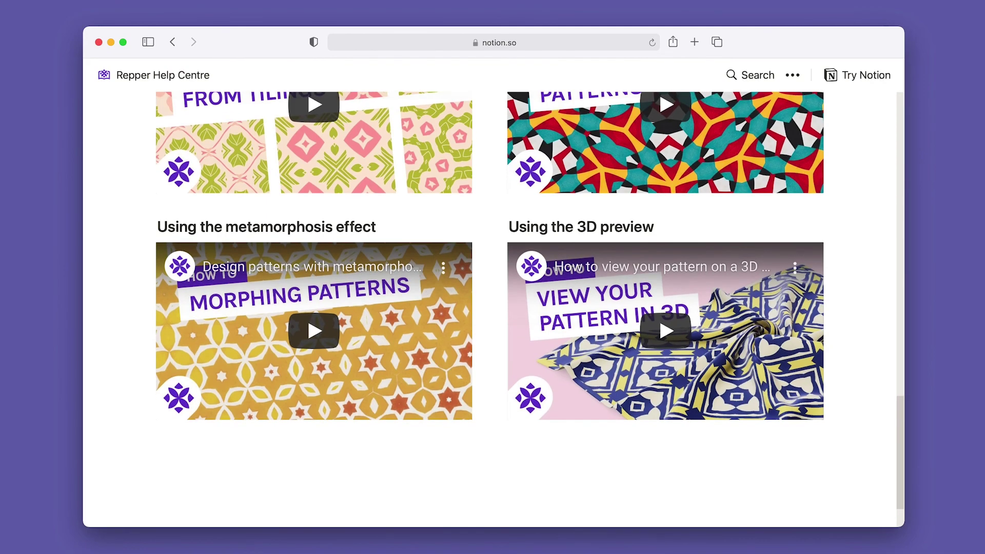
scroll(493, 308, up, 20)
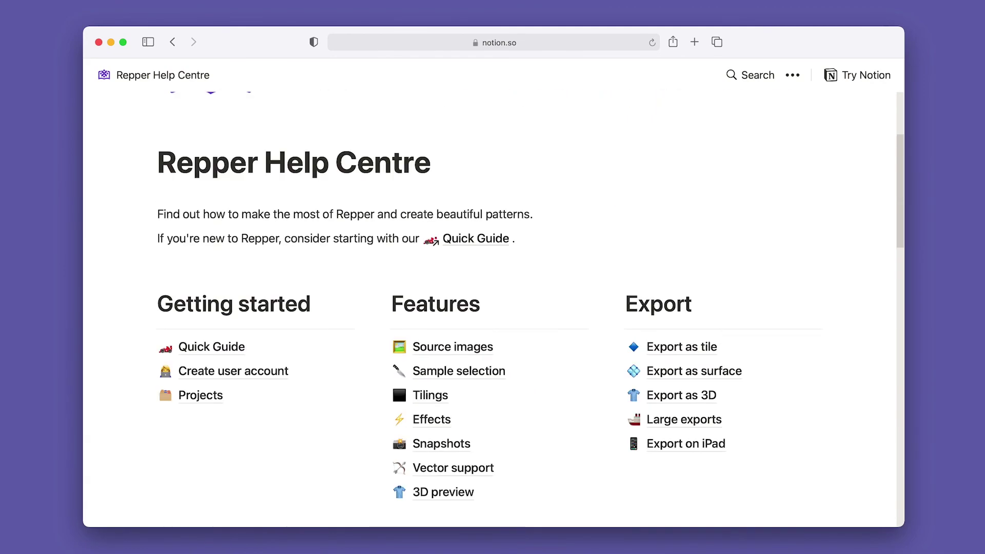